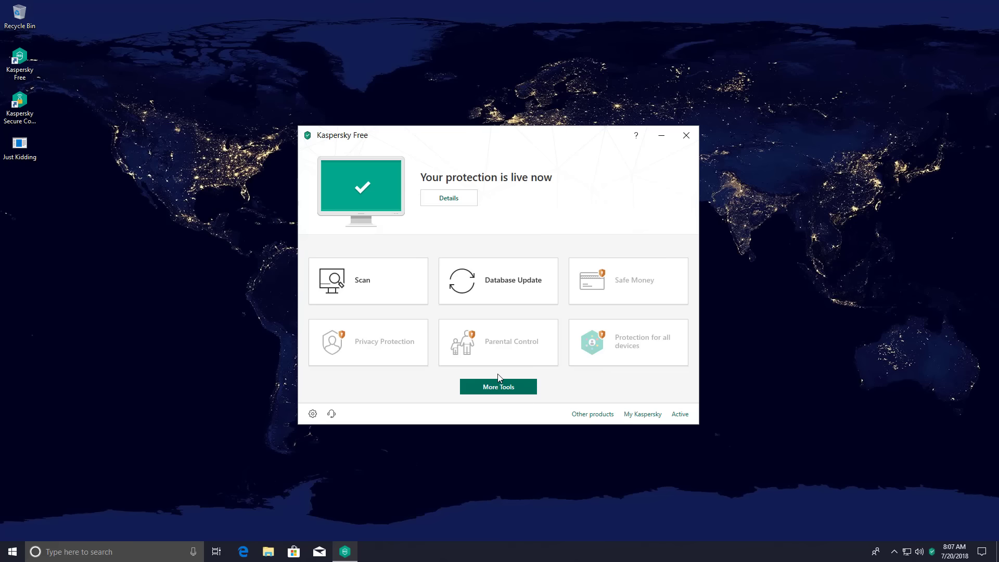
Open Kaspersky's Protection settings and review the components locked at defaults in the free edition.
left_click(313, 414)
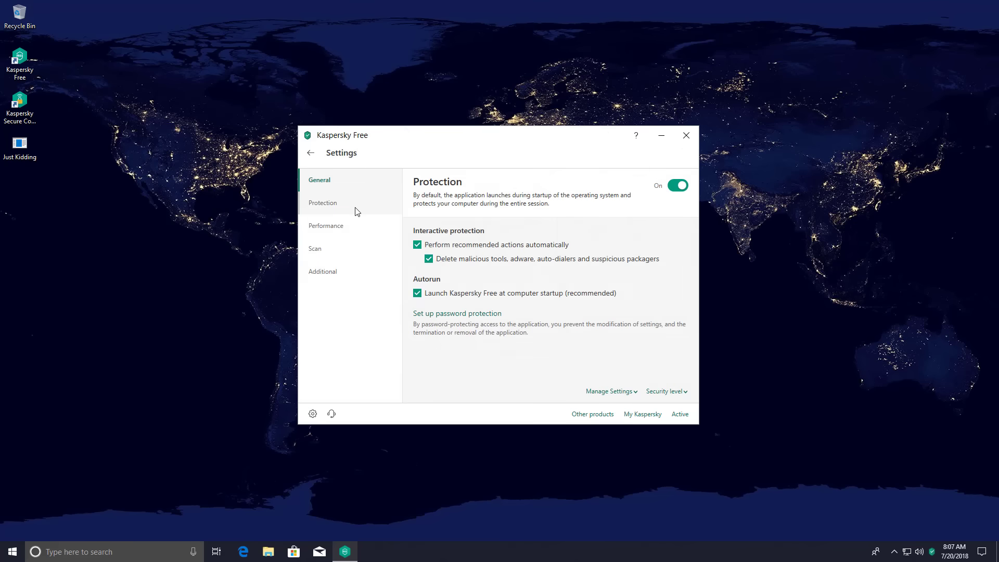
left_click(355, 209)
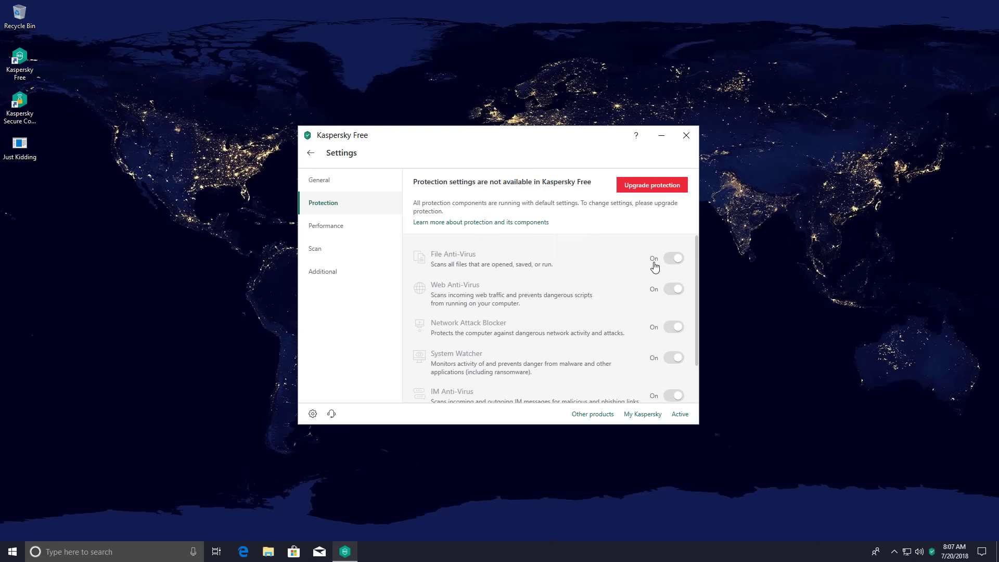
scroll(655, 266, "down", 2)
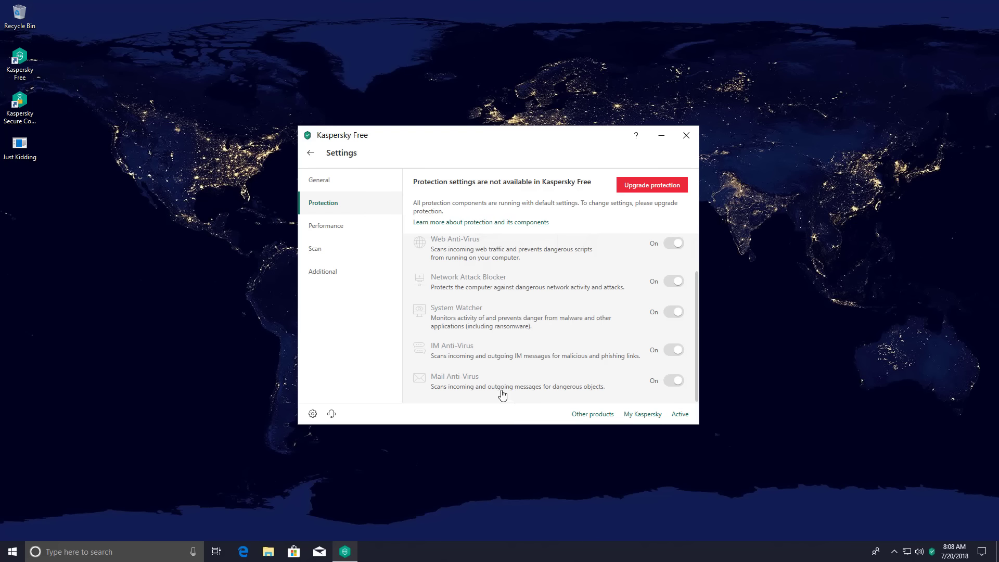
Back out of Settings to Kaspersky's main window, which reports protection is live.
left_click(367, 187)
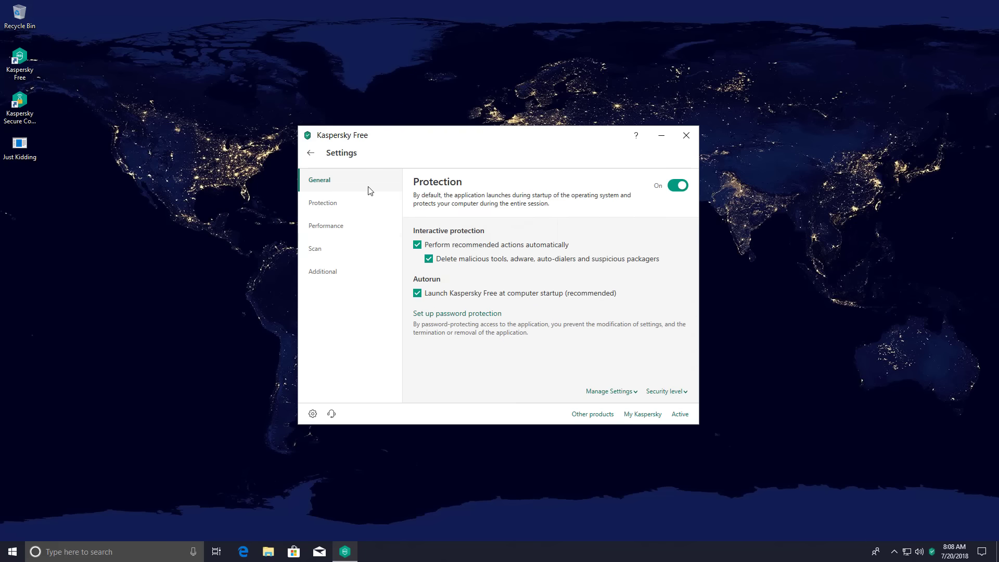
left_click(311, 153)
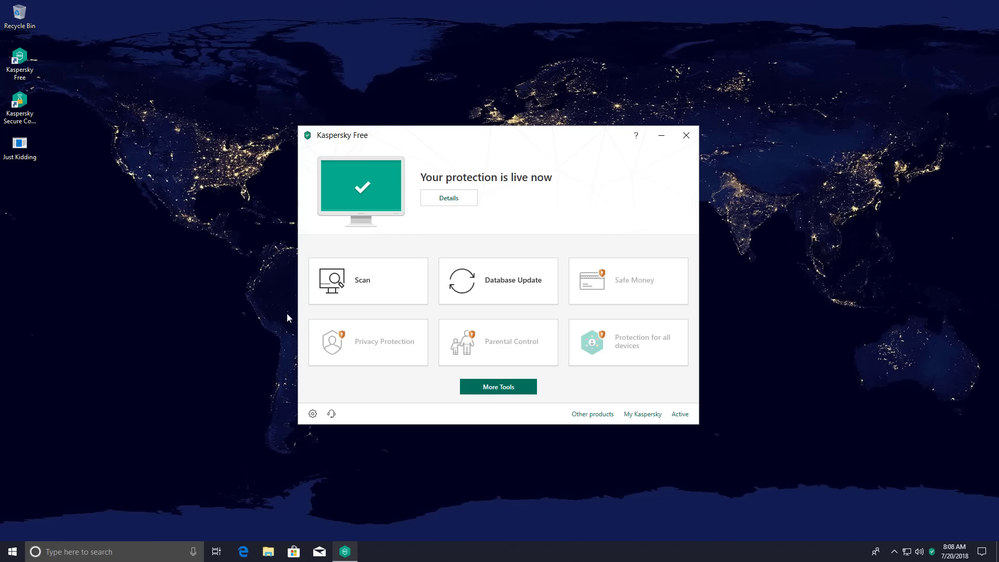
Run the Just Kidding sample until Kaspersky flags active malware, then bring up File Explorer.
double_click(19, 146)
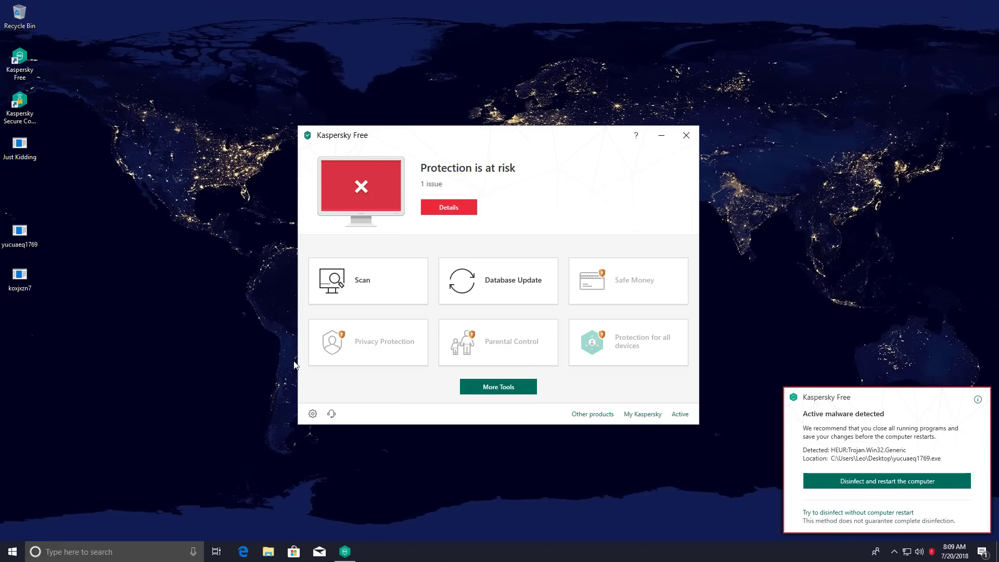
key("super+e")
Copy ProcessHacker from the Lab (E:) Tools folder to the desktop and launch it.
left_click(169, 327)
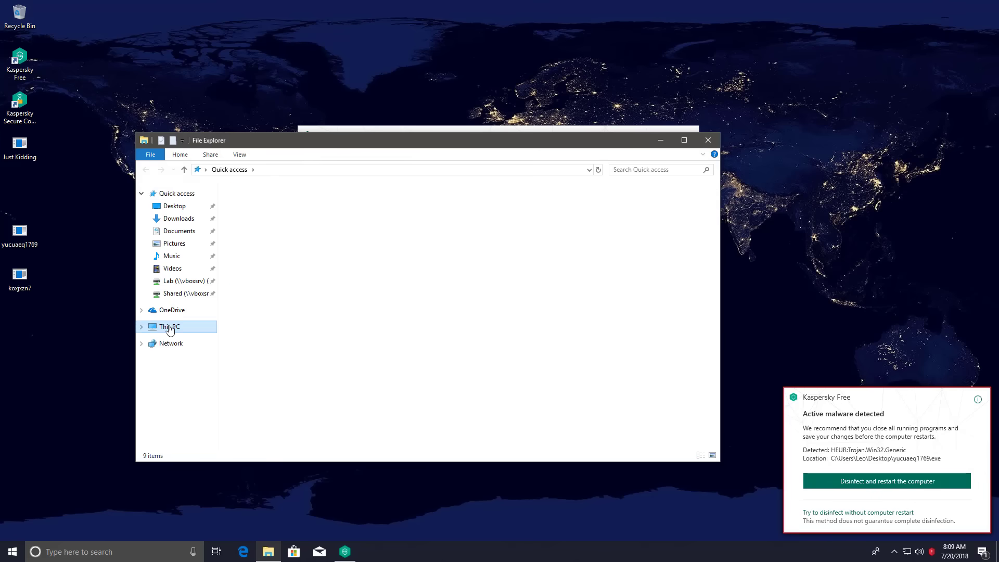
left_click(180, 281)
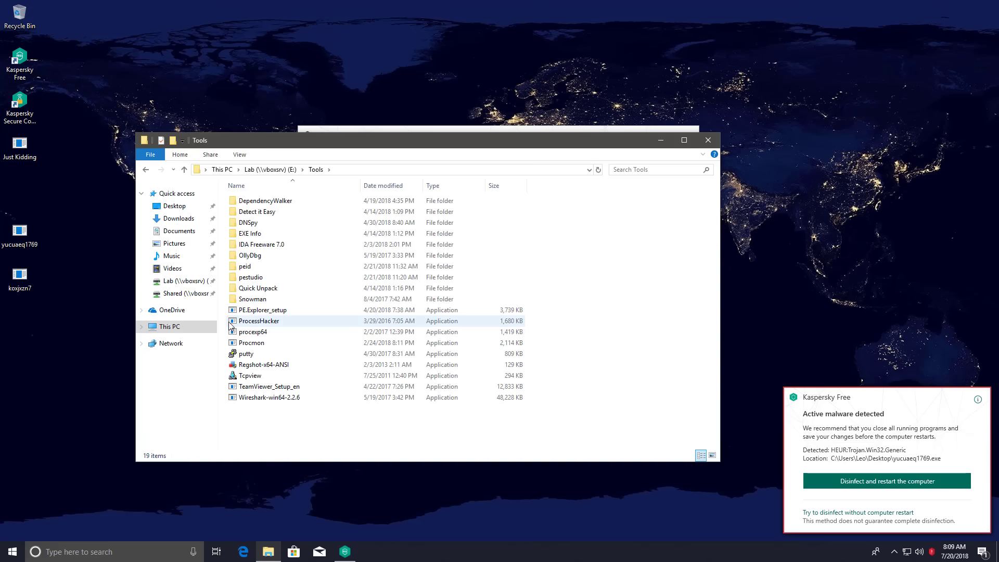
left_click_drag(237, 321, 68, 345)
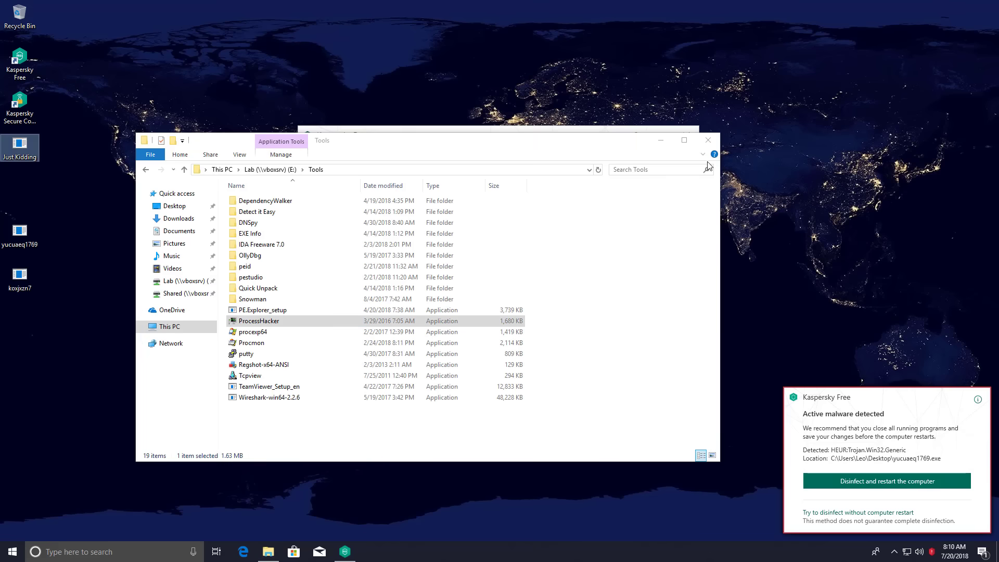
double_click(20, 319)
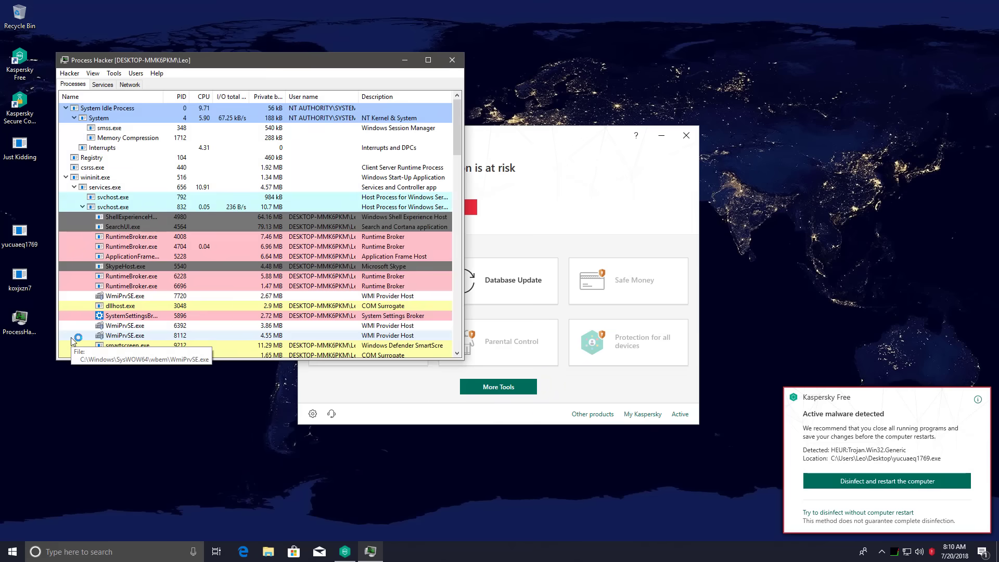
Find Just Kidding.exe still running under explorer.exe, then close Process Hacker.
scroll(88, 324, "down", 5)
scroll(87, 324, "down", 10)
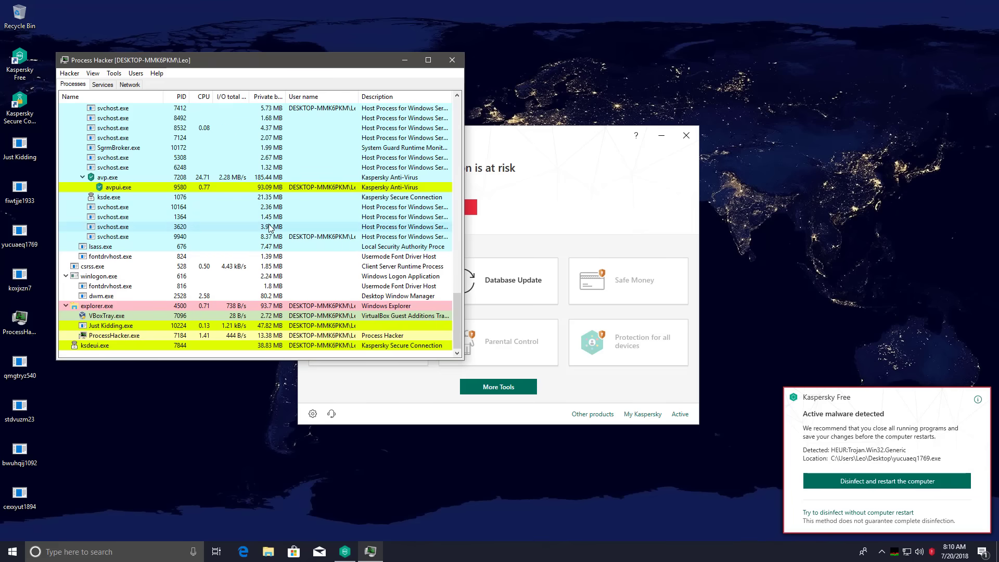
left_click(450, 65)
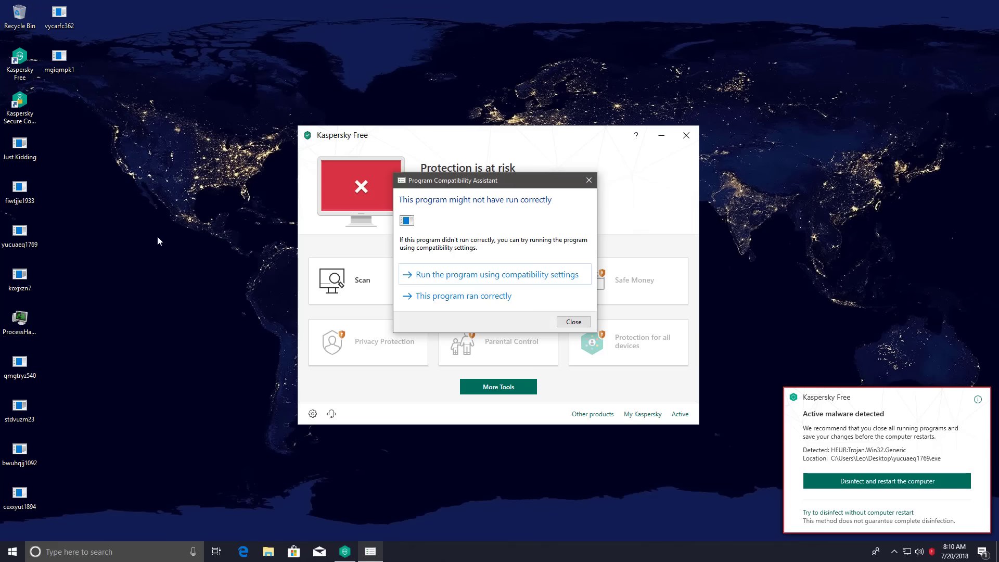
Dismiss the compatibility warning and let Kaspersky disinfect the malware and restart the computer.
left_click(573, 321)
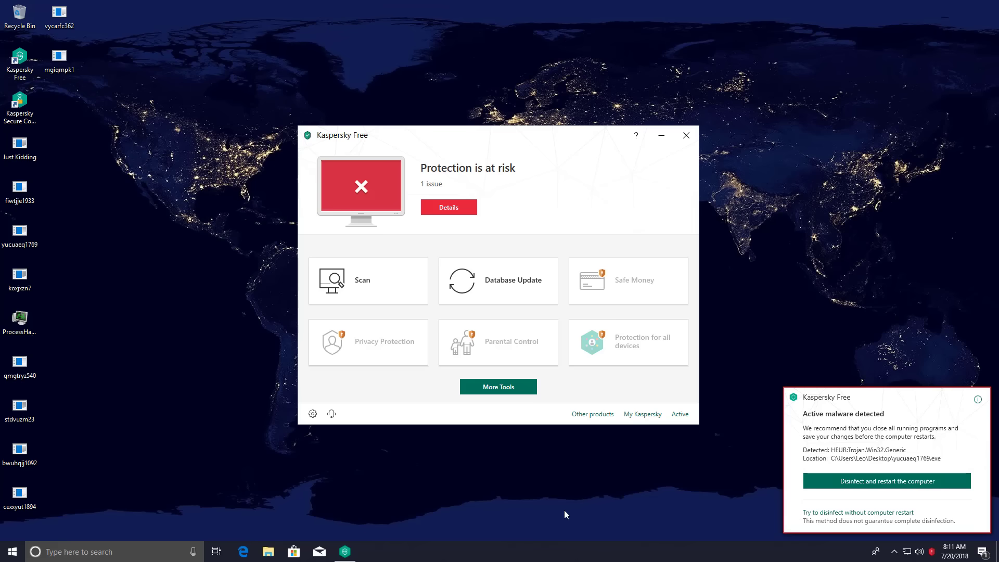
left_click(878, 483)
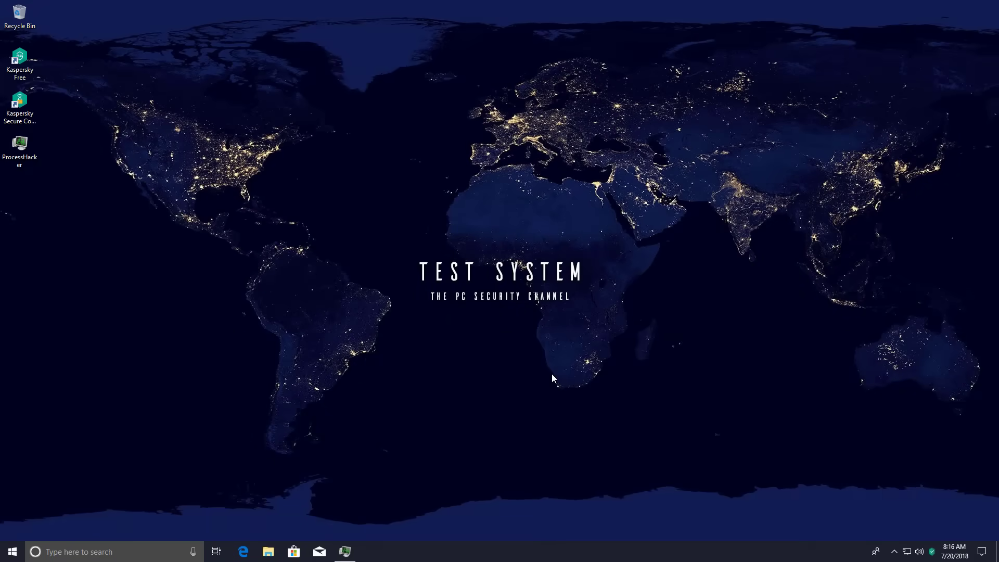
Check in Process Hacker that Just Kidding.exe is gone after the restart, then close it.
left_click(345, 551)
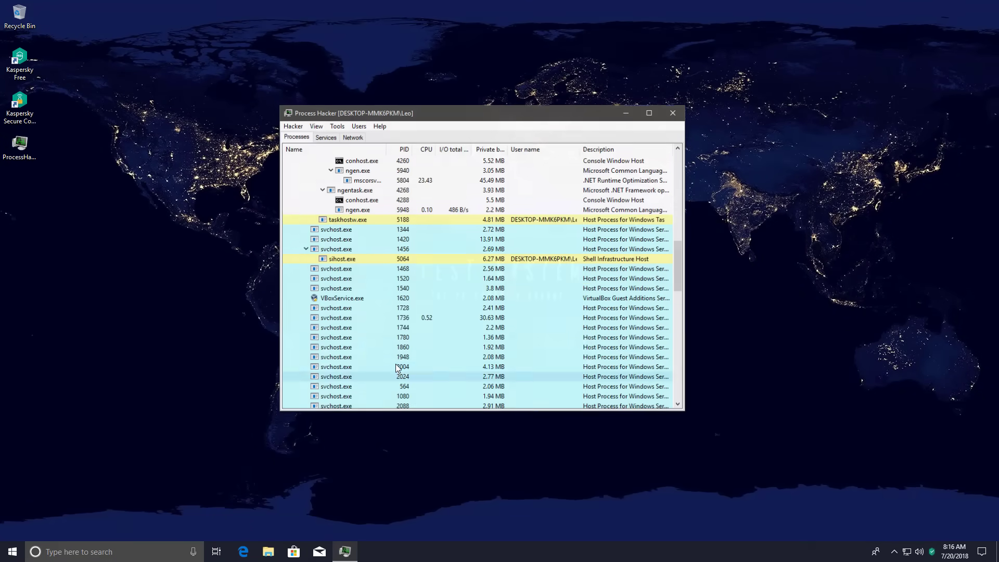
scroll(397, 367, "up", 6)
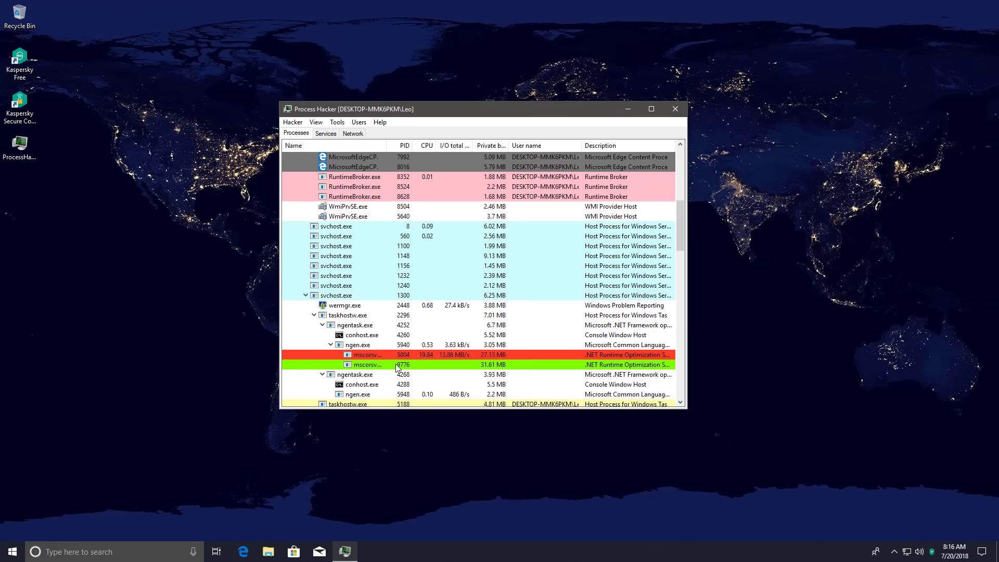
scroll(397, 367, "down", 15)
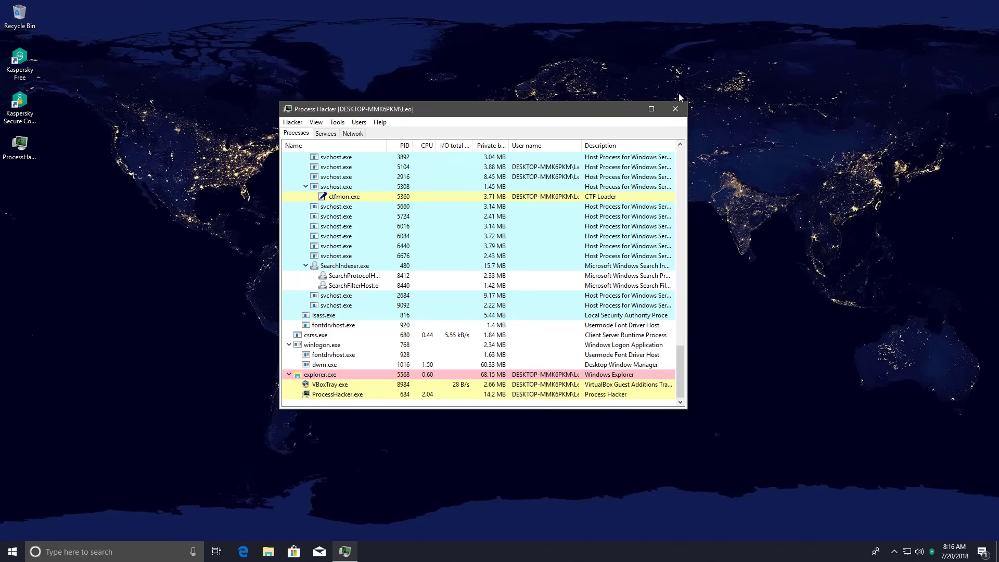
left_click(674, 109)
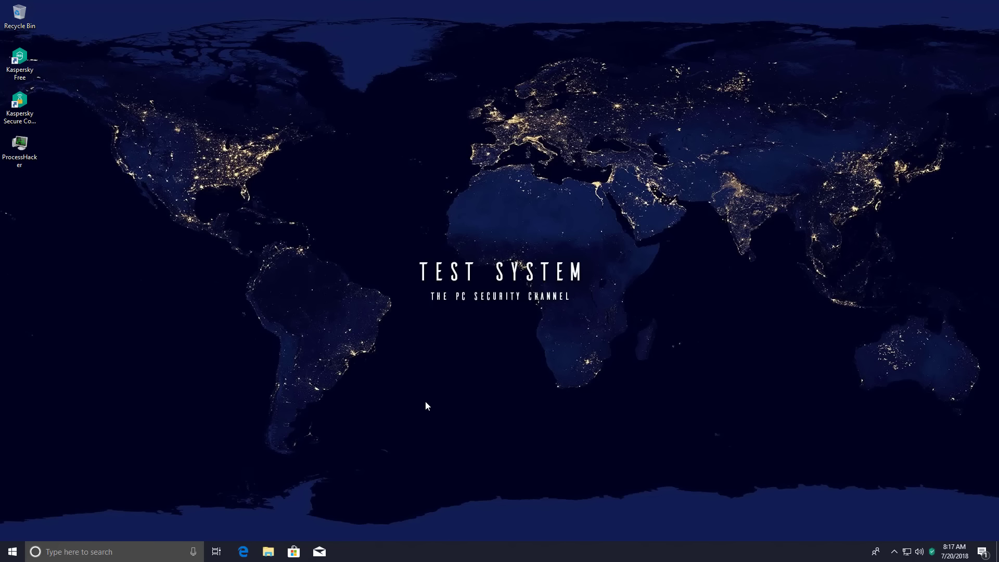
Copy Pictolocker from the Lab (E:) Ransomware folder to the desktop and run it as administrator.
left_click(268, 551)
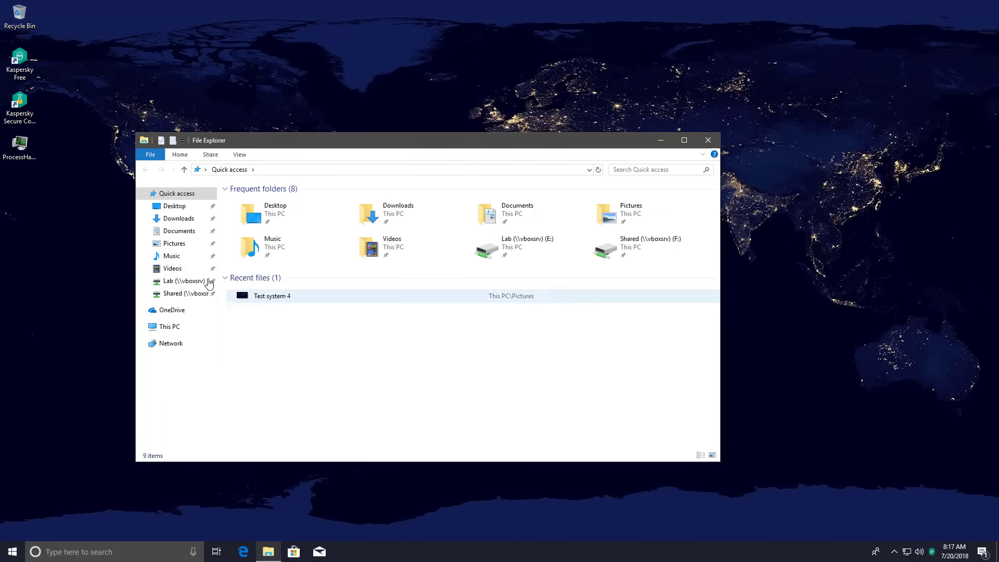
left_click(208, 283)
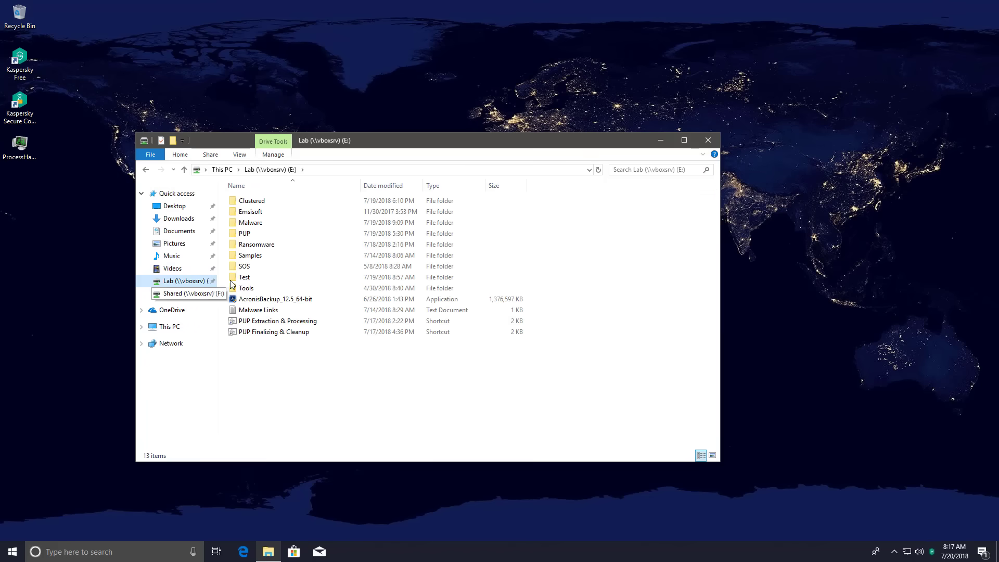
double_click(256, 244)
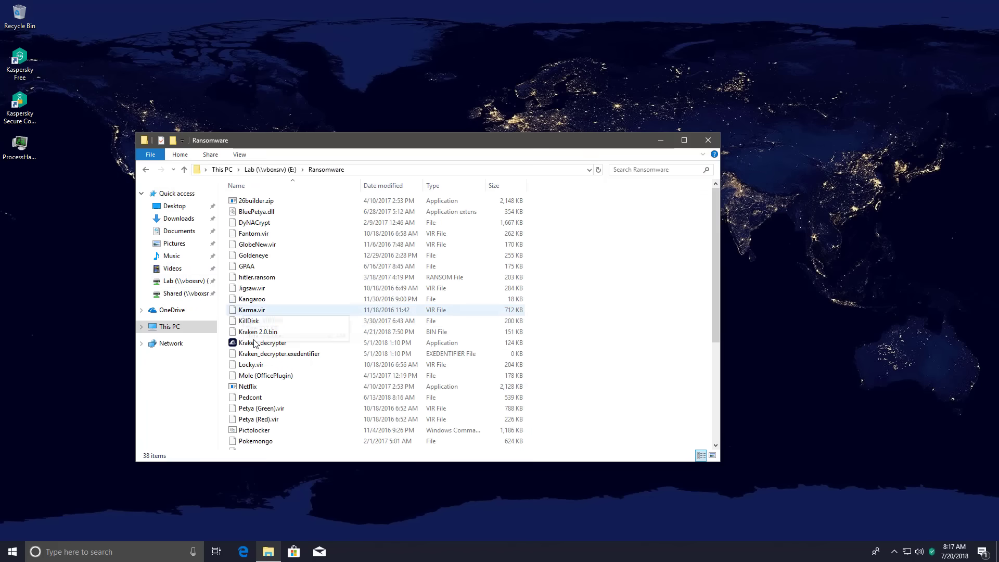
scroll(261, 347, "down", 3)
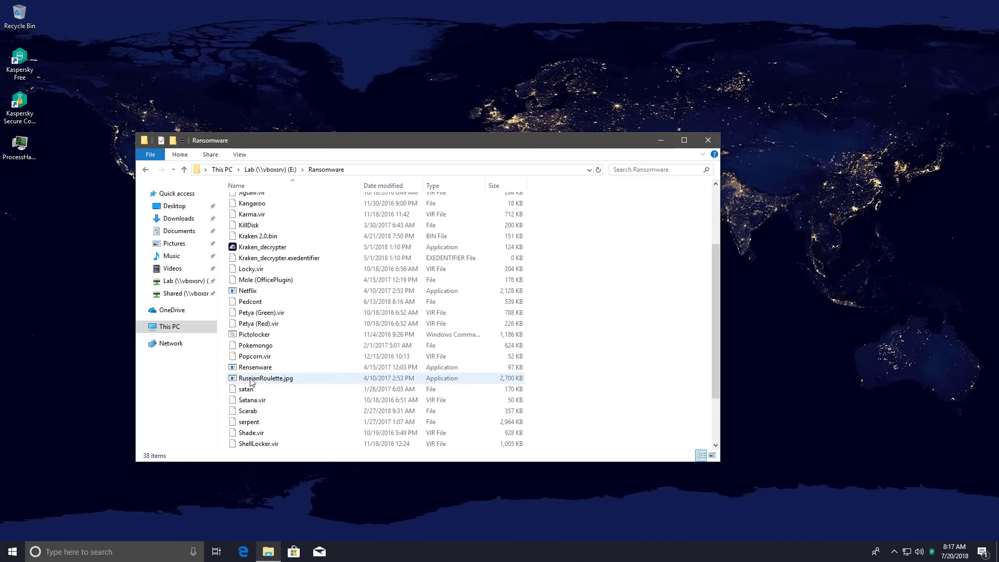
scroll(251, 379, "down", 2)
scroll(251, 380, "up", 5)
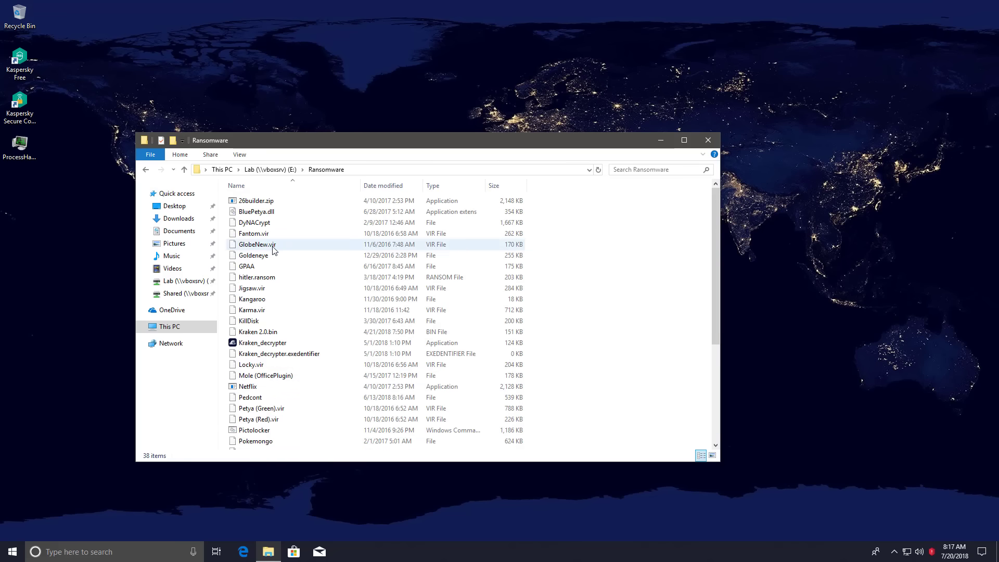
left_click_drag(251, 429, 24, 210)
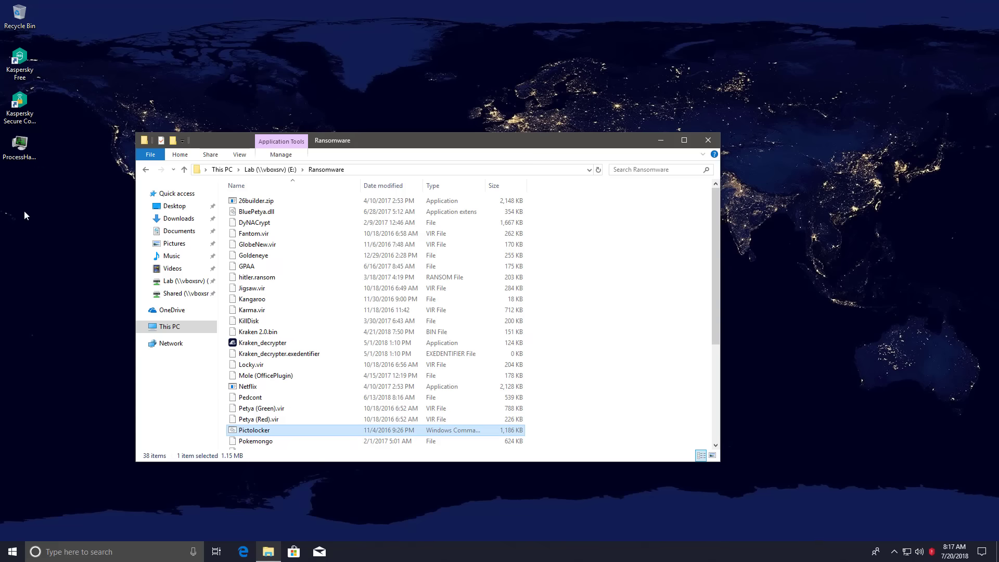
right_click(23, 189)
left_click(47, 231)
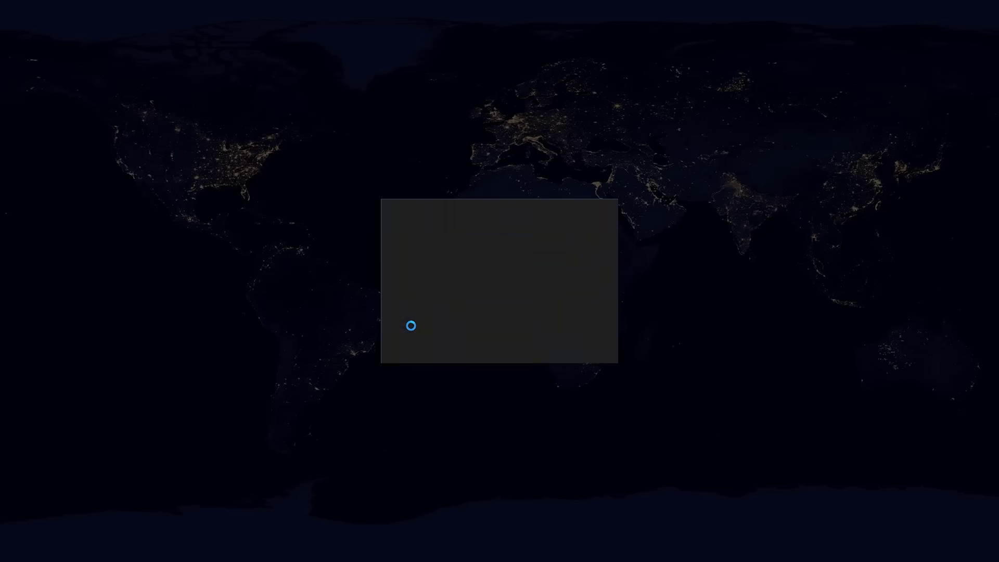
Approve Pictolocker's UAC prompt, then confirm Pictures and Documents still show their normal files.
left_click(413, 341)
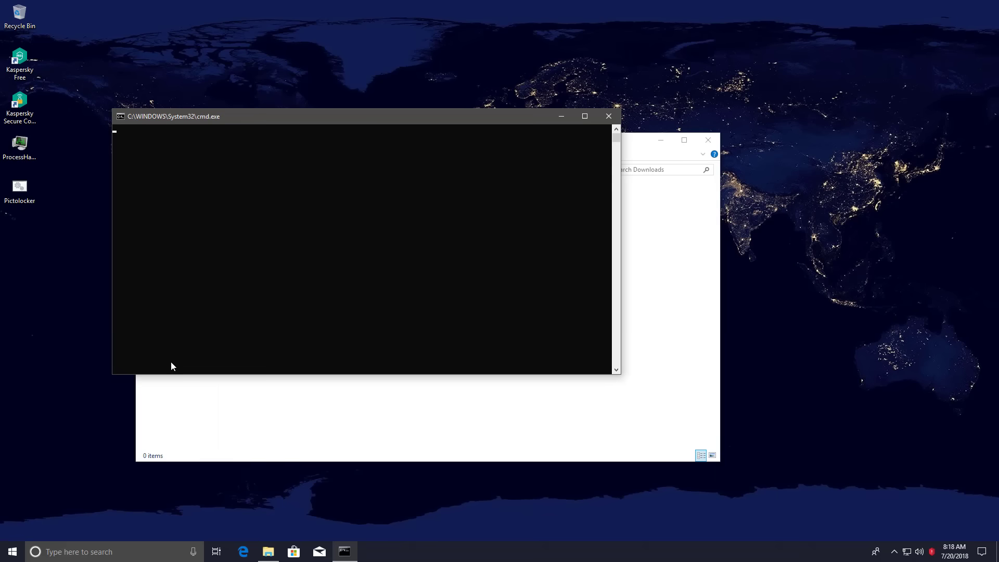
left_click(301, 428)
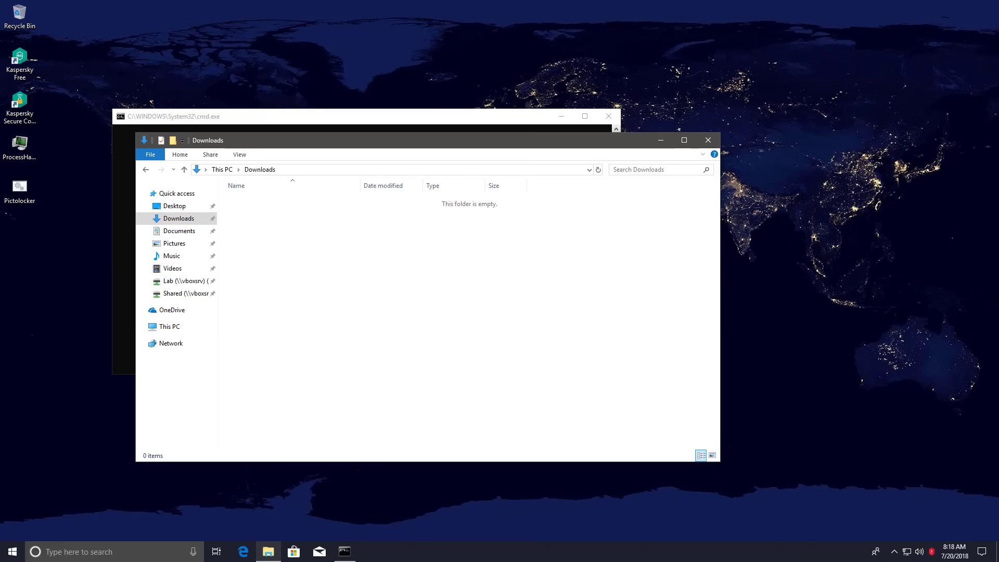
left_click(174, 243)
left_click(179, 230)
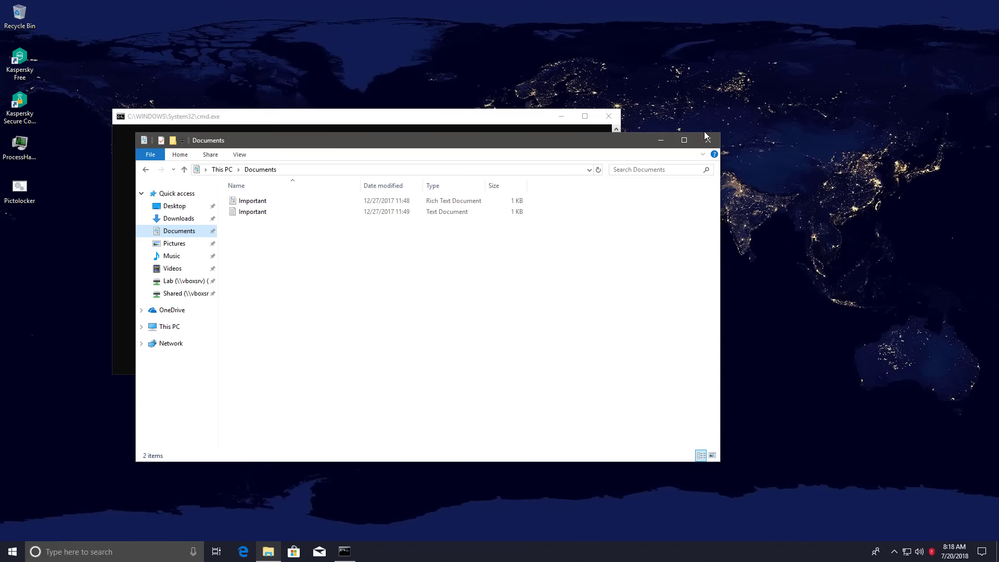
left_click(124, 283)
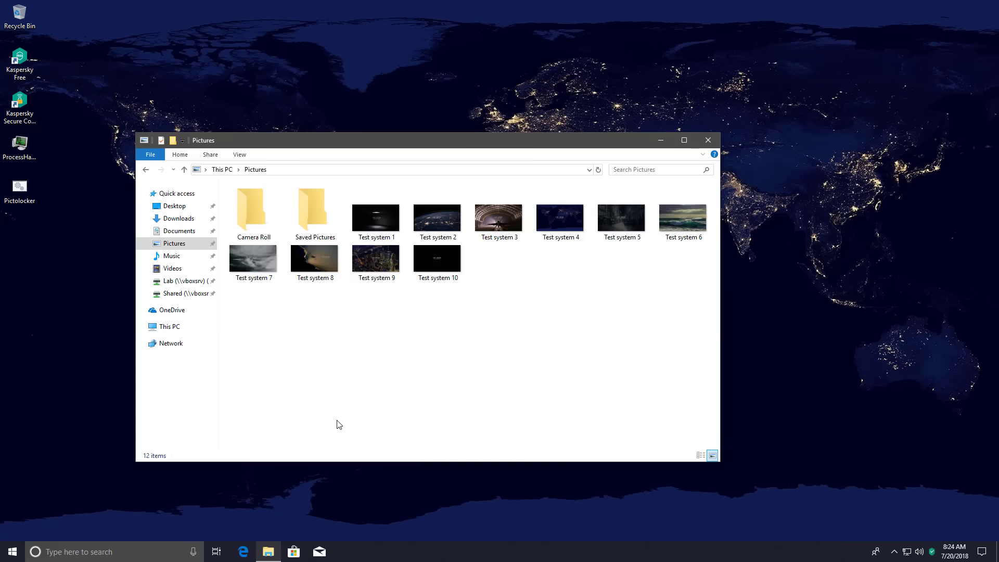
Open the Important text file in Notepad to confirm it's readable, then close Notepad and Documents.
left_click(179, 230)
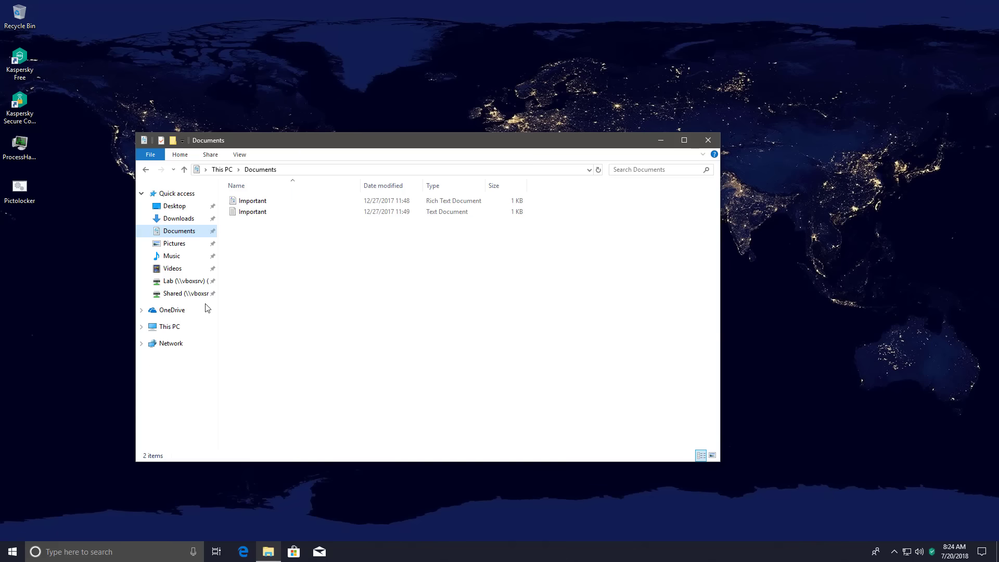
double_click(254, 214)
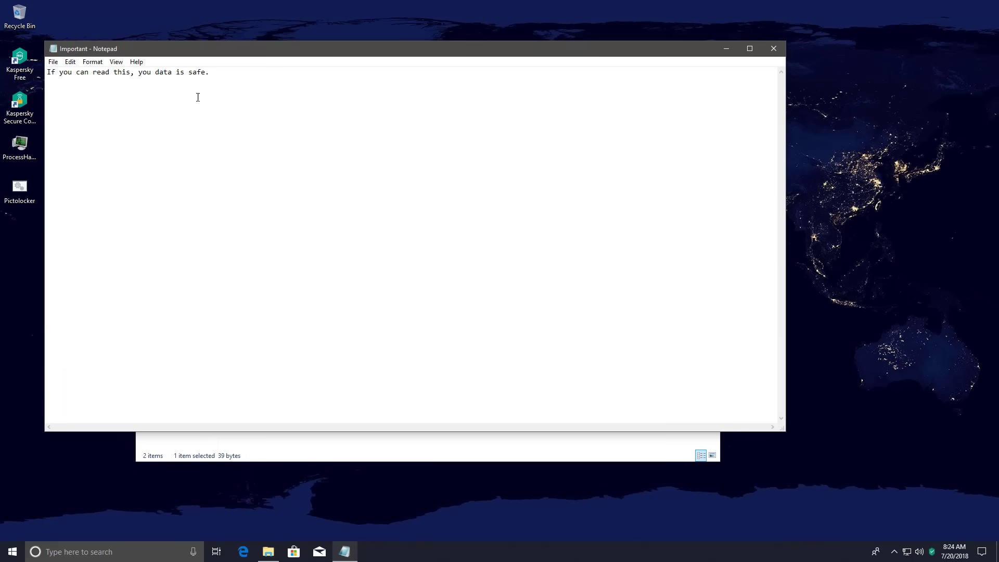
left_click(774, 49)
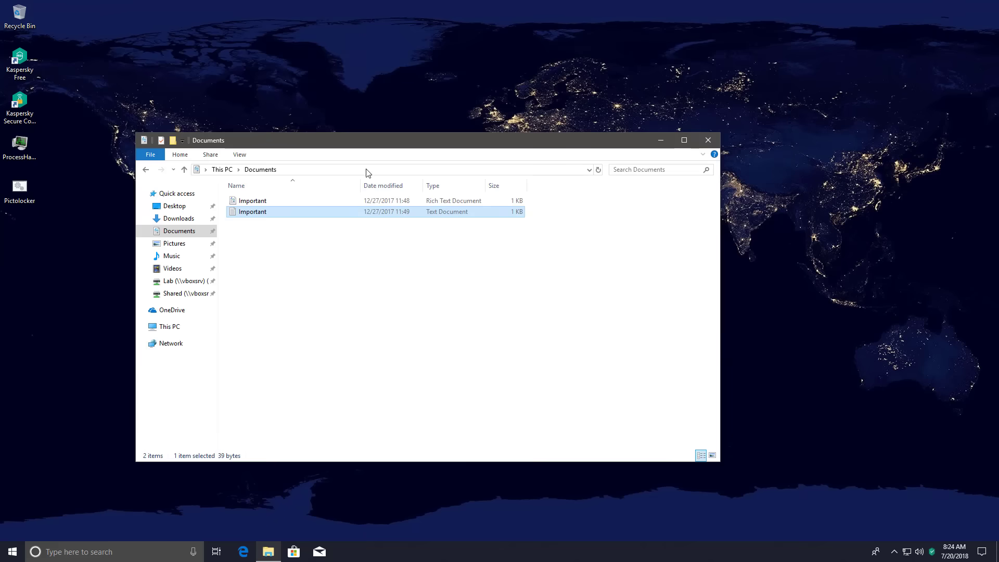
left_click(702, 145)
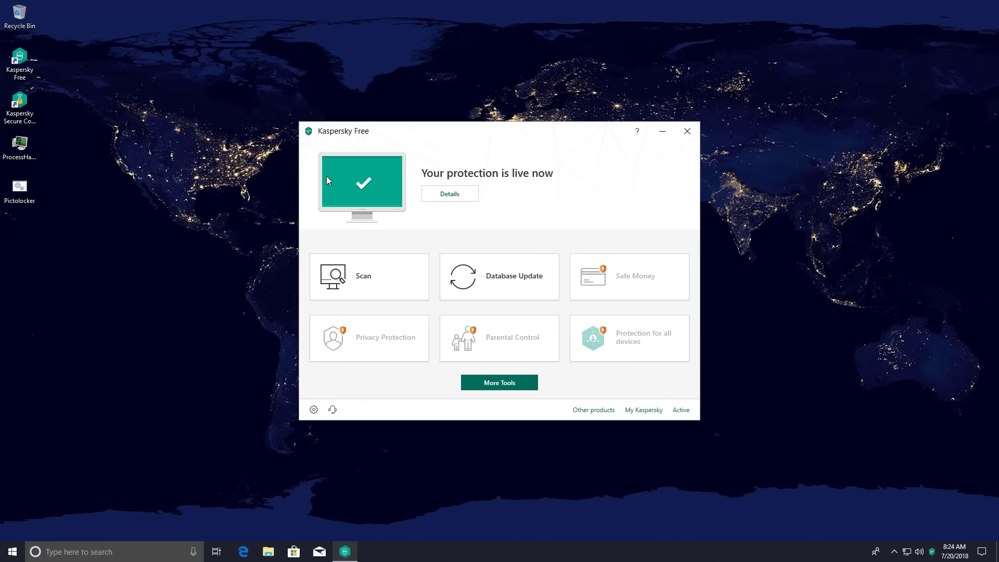
Review the Protection components list in Kaspersky Free settings: File, Web, Network Attack, System Watcher, IM.
left_click(314, 409)
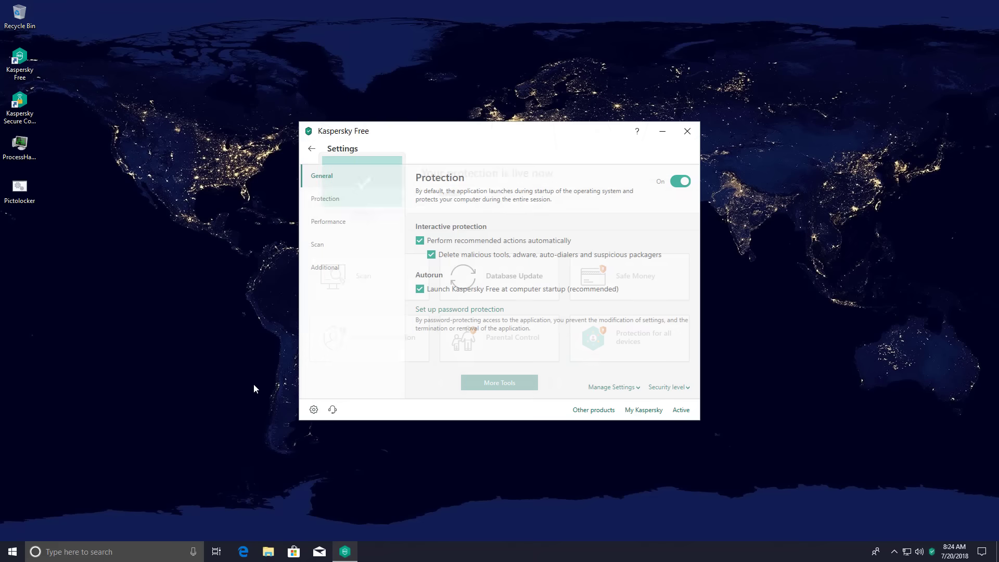
left_click(324, 198)
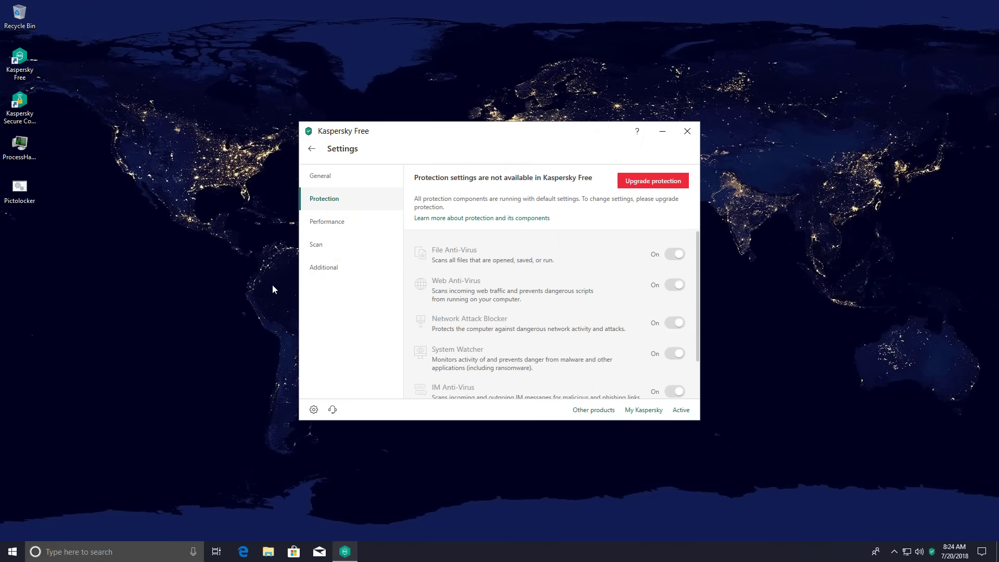
scroll(512, 277, "down", 1)
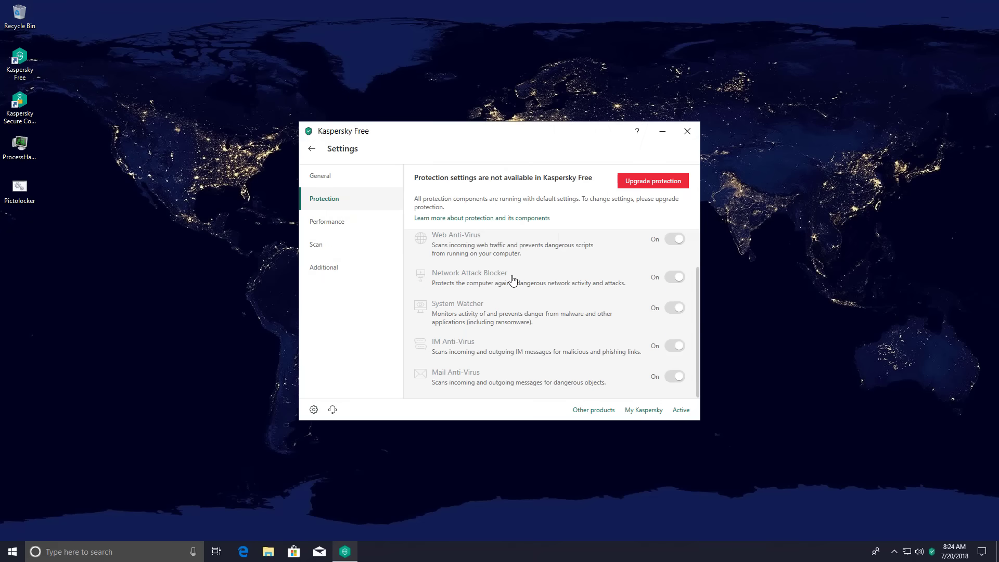
scroll(512, 280, "up", 1)
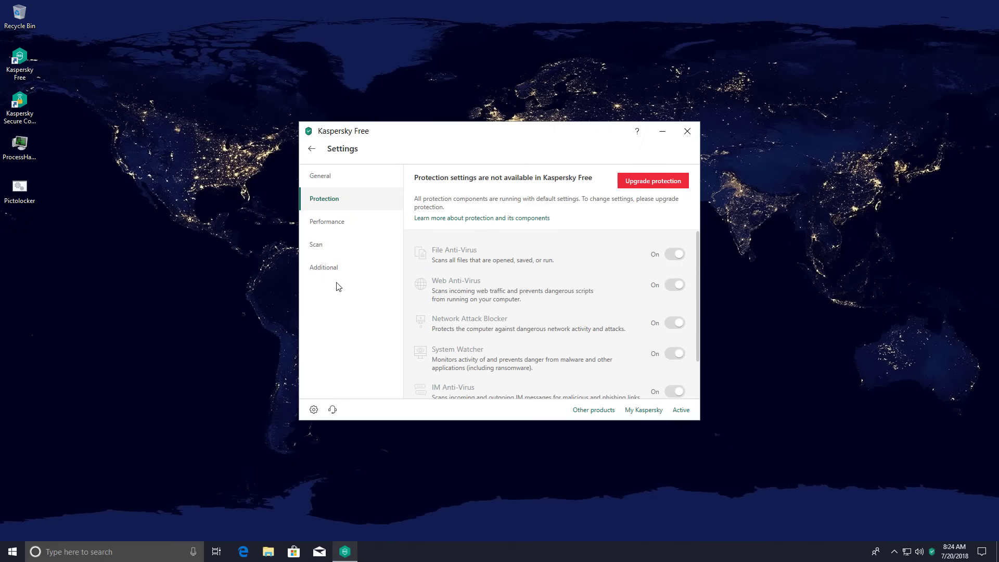
Check the Threats and Exclusions options under Additional, then go back to the Protection page.
left_click(319, 265)
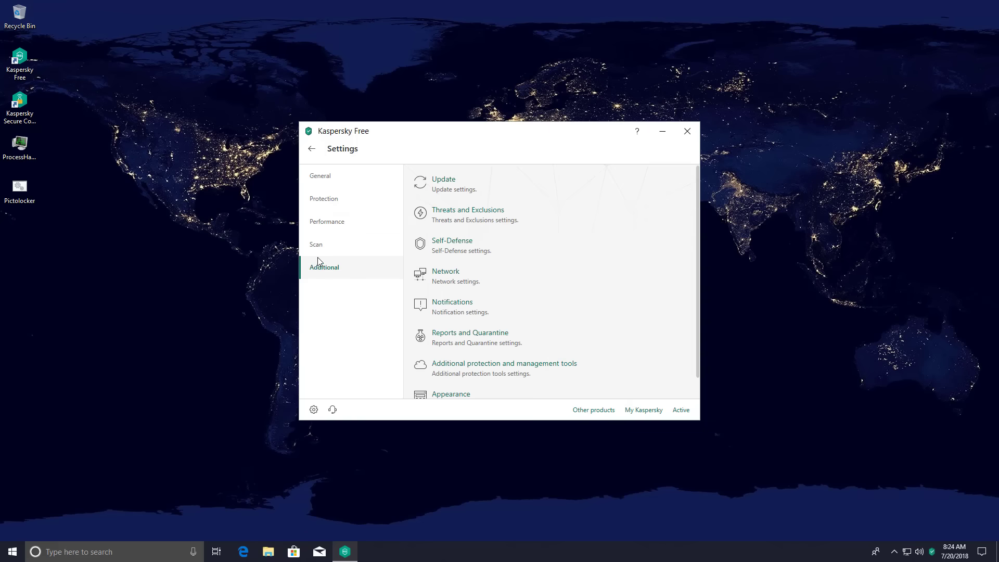
left_click(447, 212)
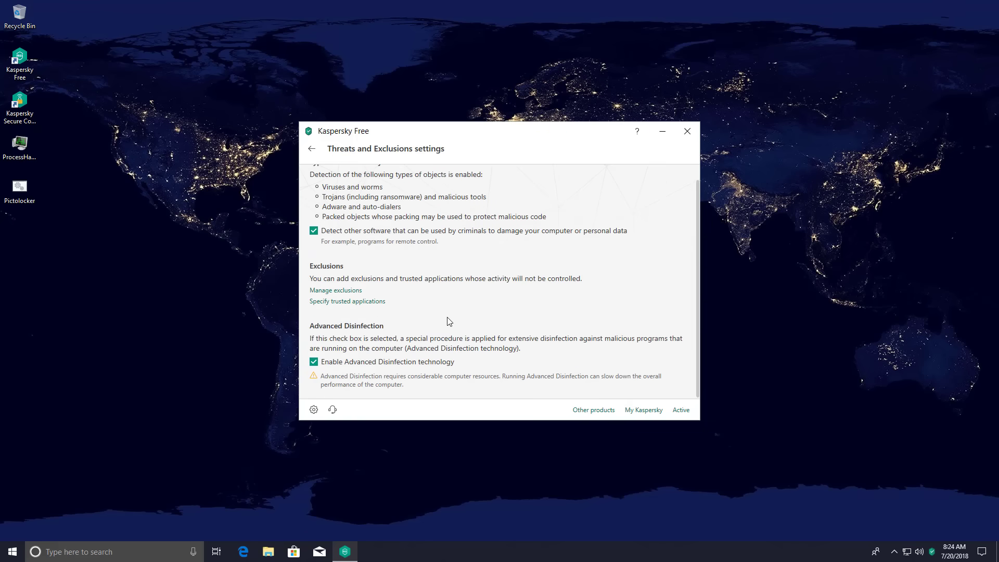
scroll(445, 323, "down", 1)
left_click(312, 148)
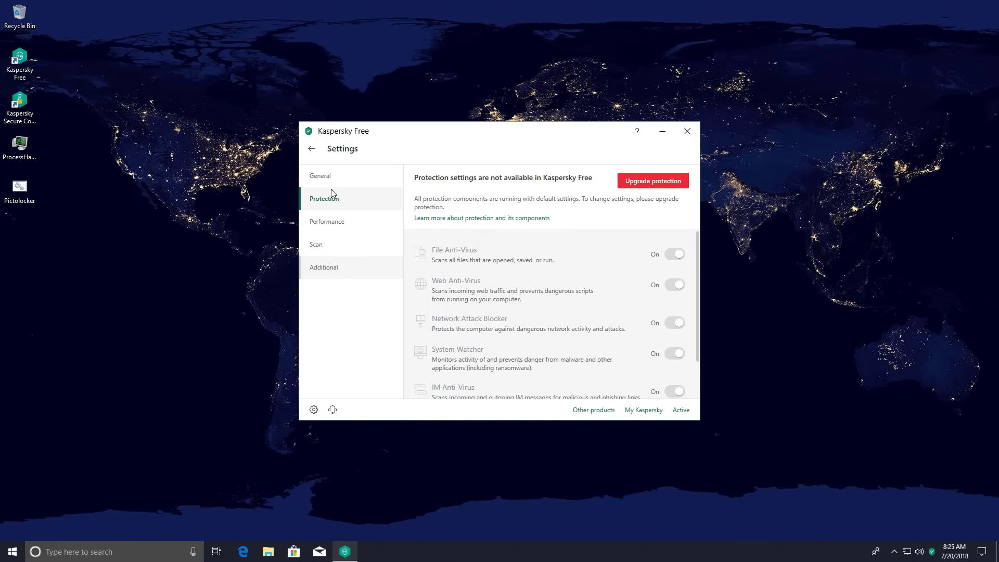
Leave Settings for the Kaspersky Free main window showing protection is live.
left_click(312, 149)
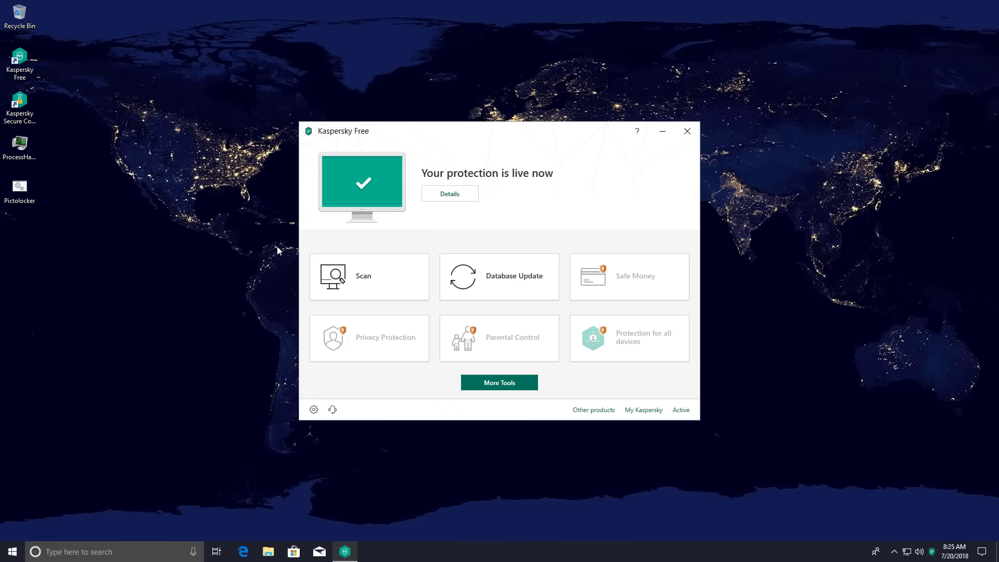